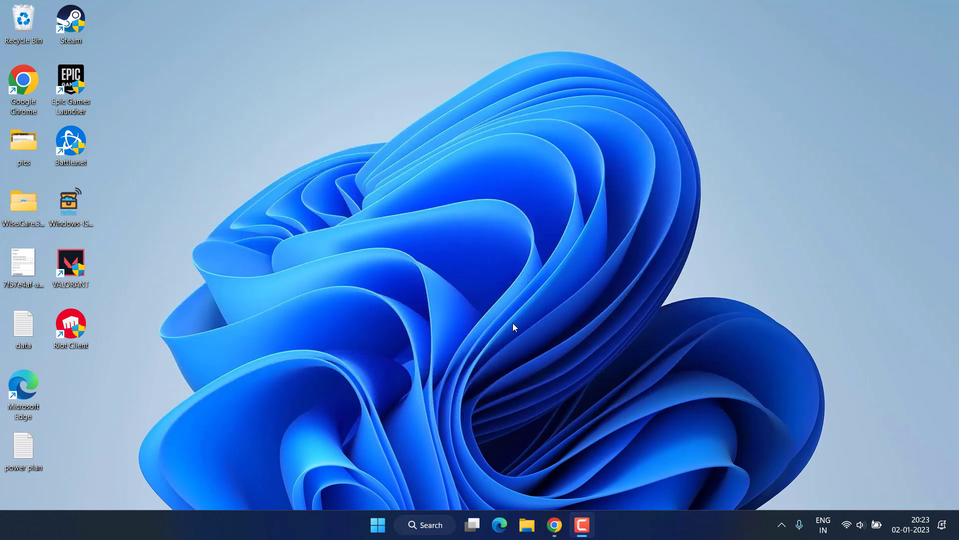
Check the pending updates on the Windows Update page, then open Device Manager.
key(super+i)
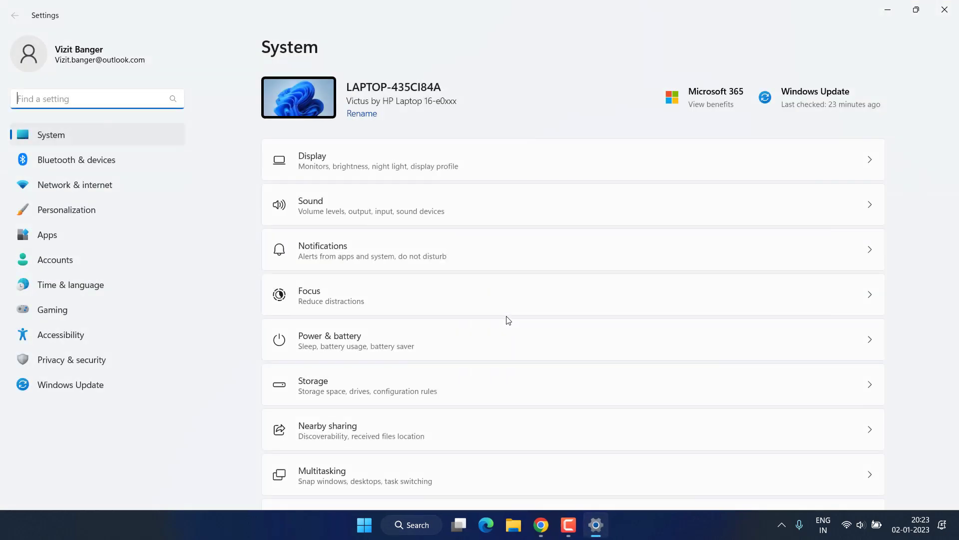
click(64, 388)
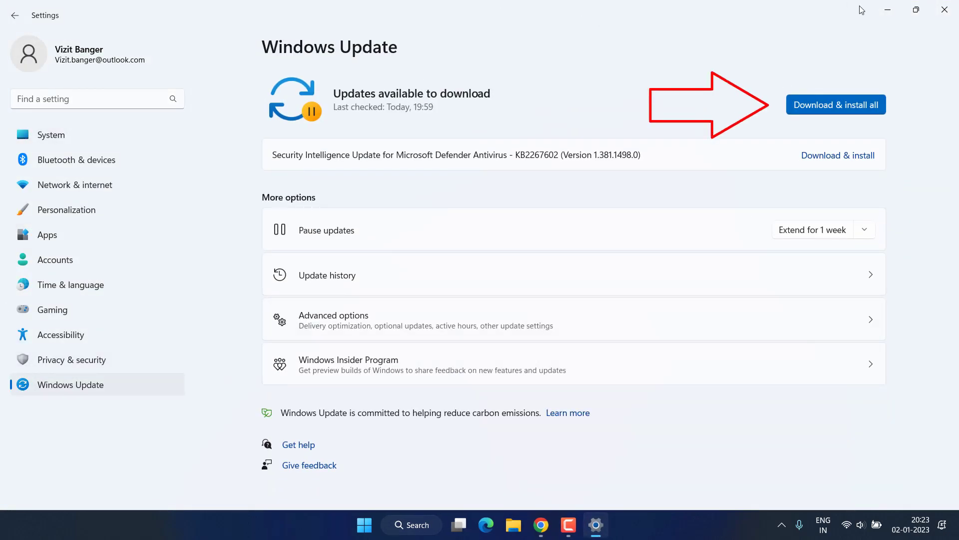
click(944, 9)
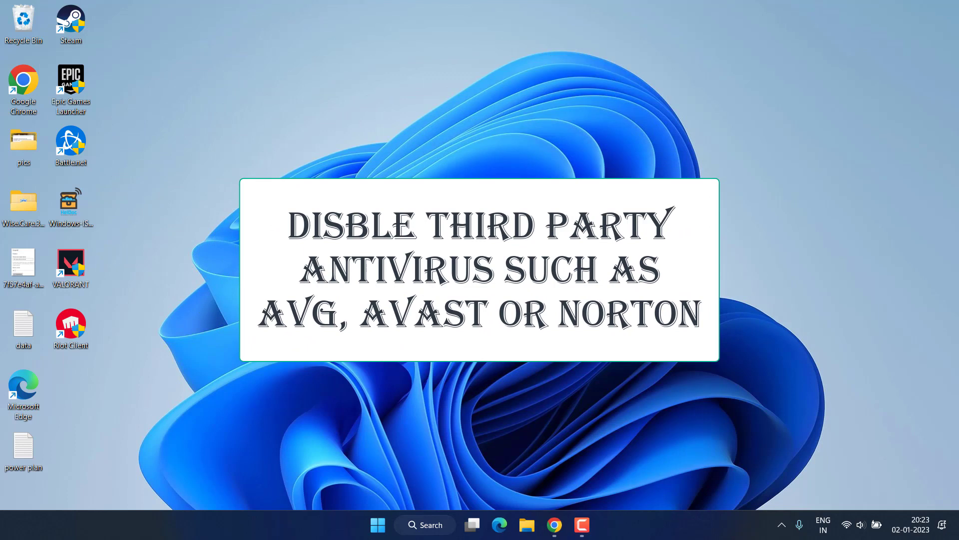
right_click(378, 532)
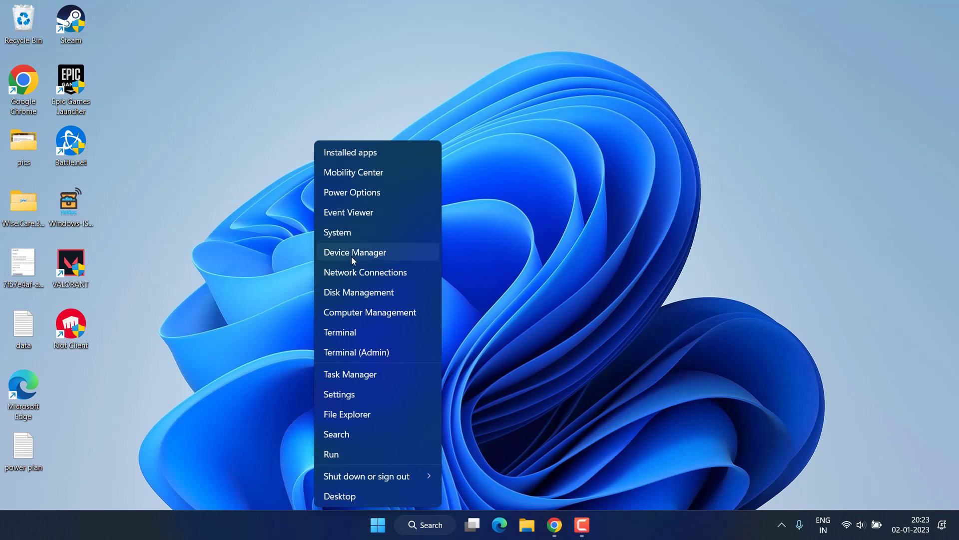
click(352, 256)
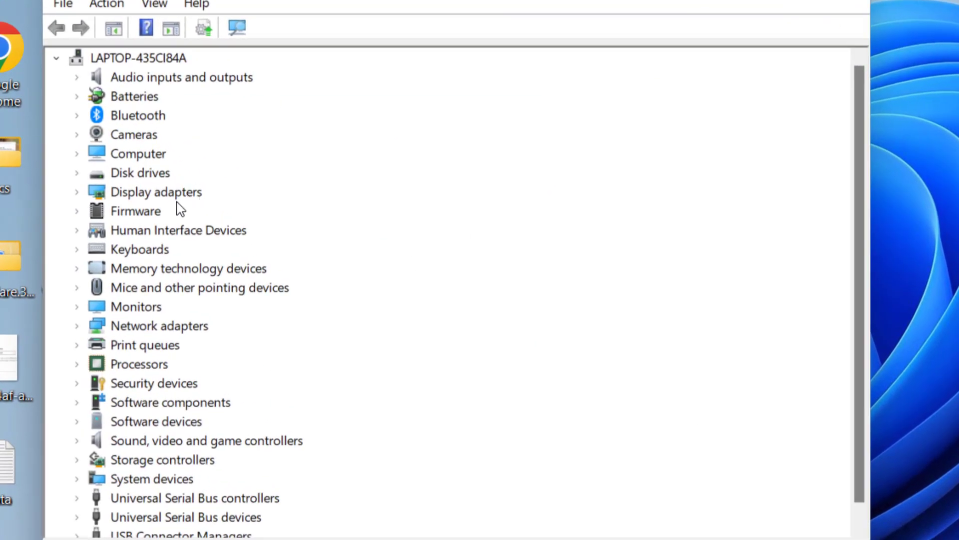
Check the Radeon RX 5500M driver version (31.0.12002.4002), then close Device Manager.
click(172, 197)
click(79, 196)
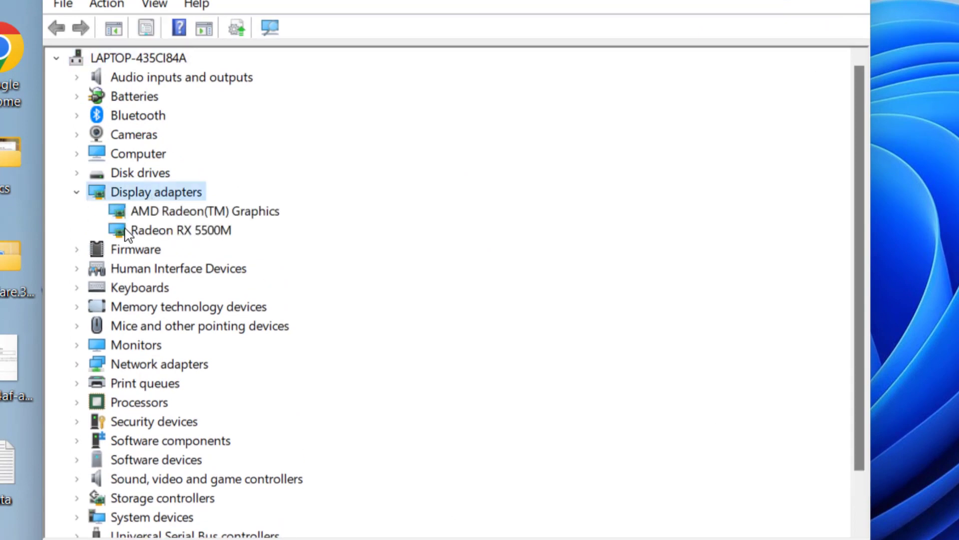
click(206, 239)
right_click(207, 236)
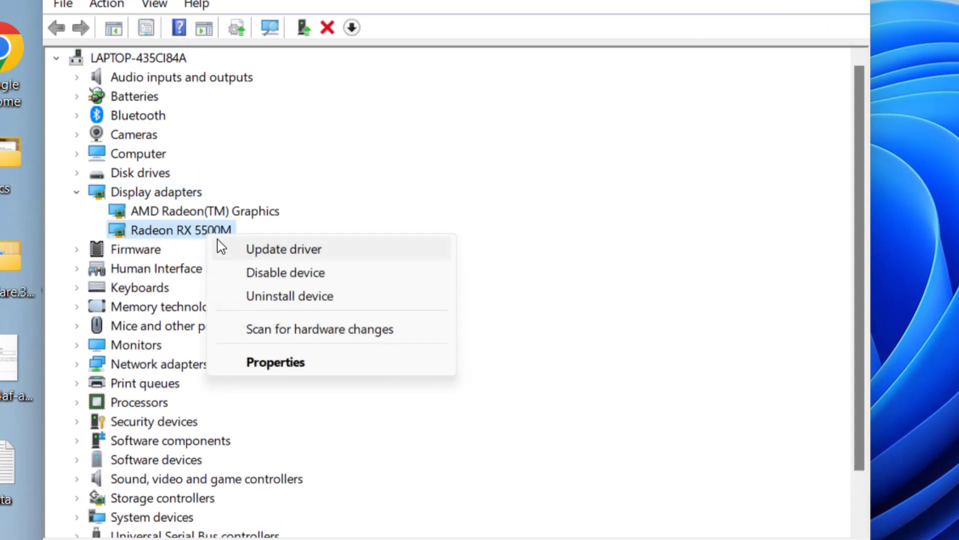
click(301, 361)
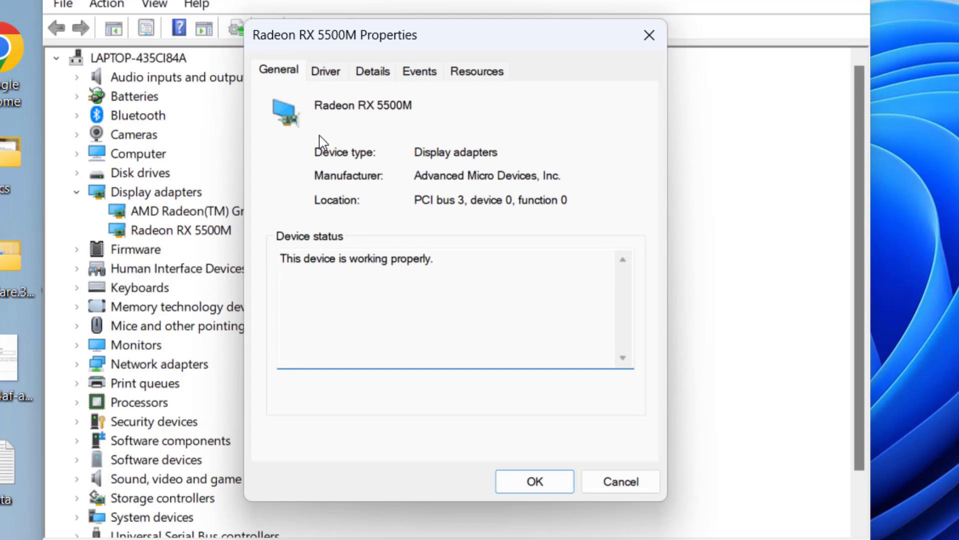
click(326, 74)
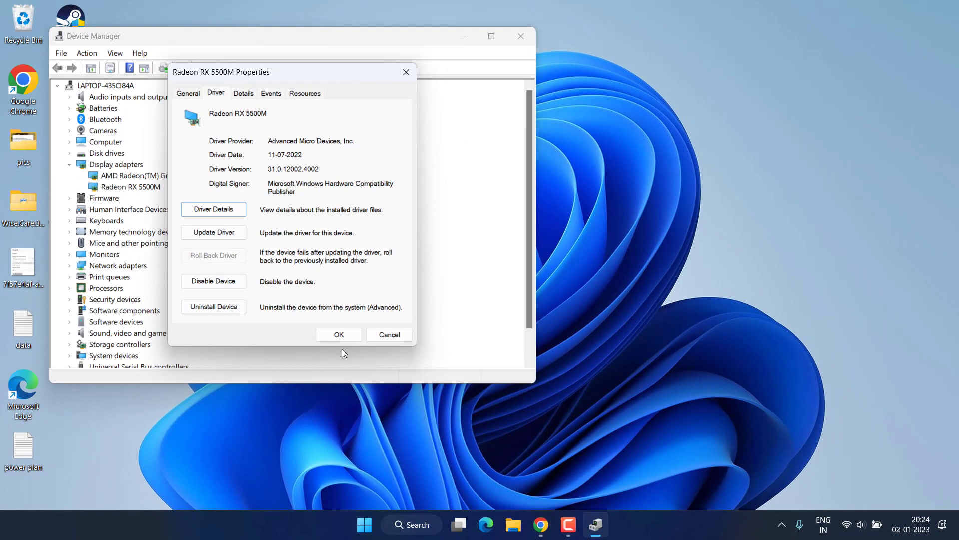
click(337, 334)
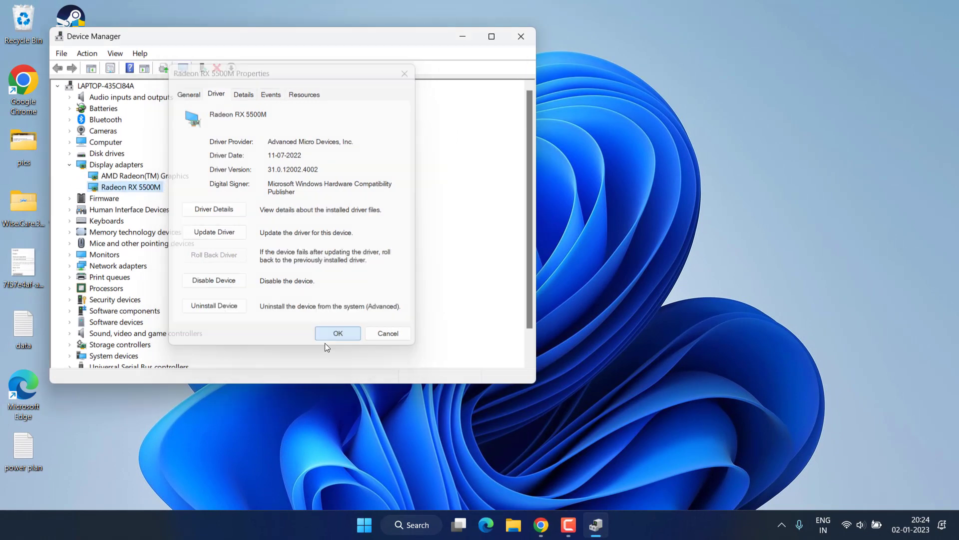
click(521, 36)
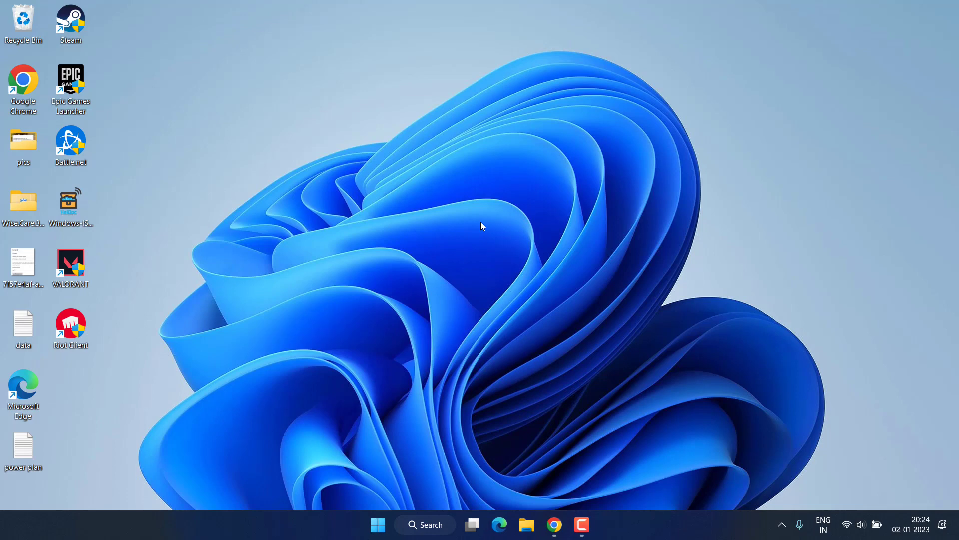
Launch Task Manager from the Start button's quick menu.
right_click(377, 525)
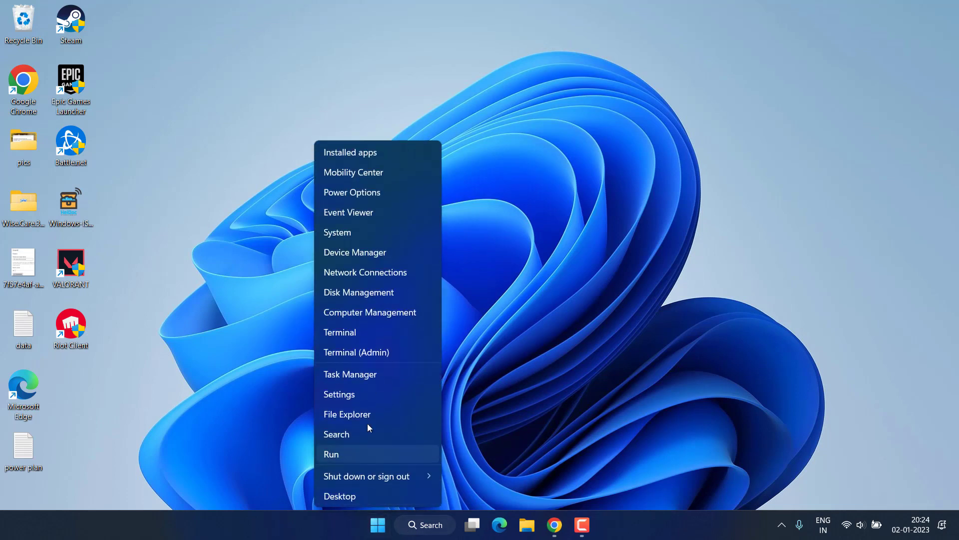
click(350, 375)
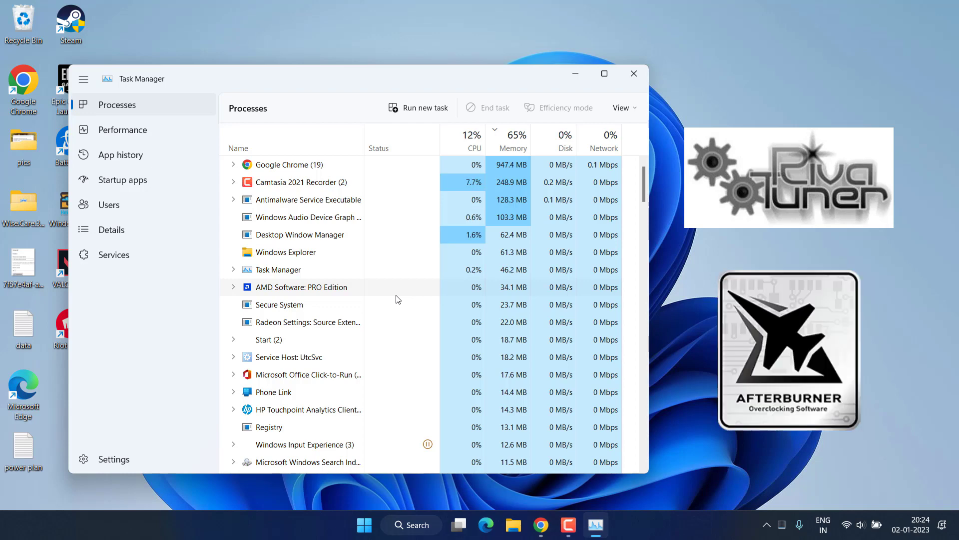
Switch Task Manager to the Startup apps page to see which entries are enabled.
right_click(302, 253)
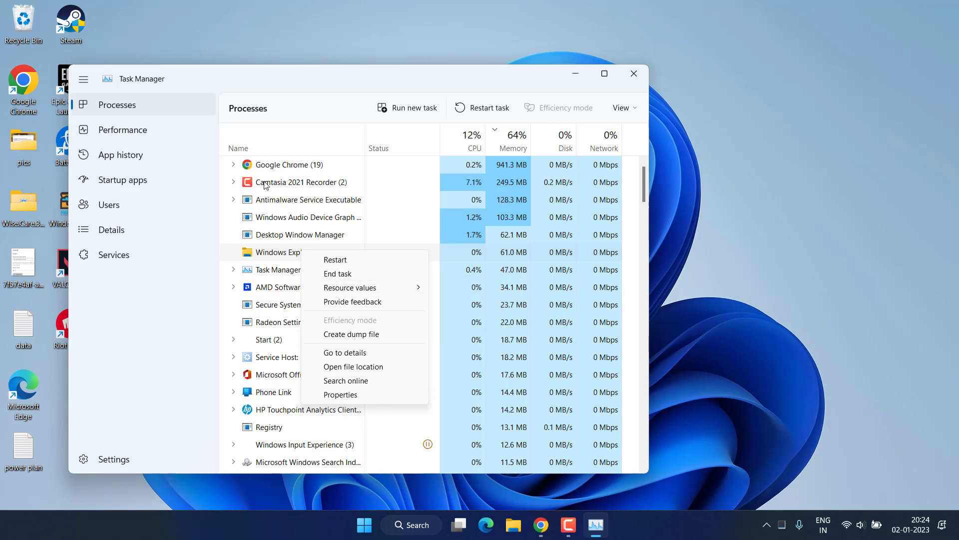
click(151, 186)
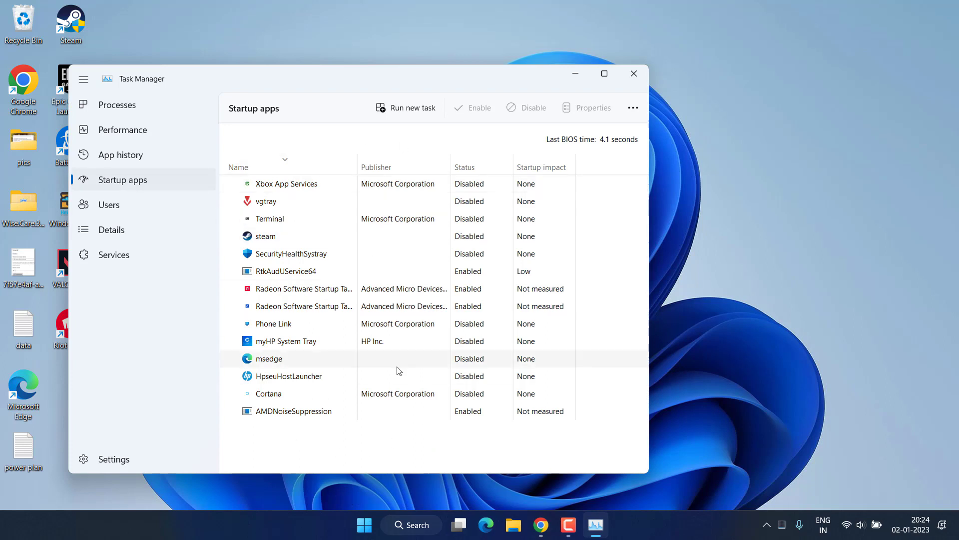
Review Xbox App Services and RtkAudUService64, leave RtkAudUService64 enabled, and close Task Manager.
click(470, 189)
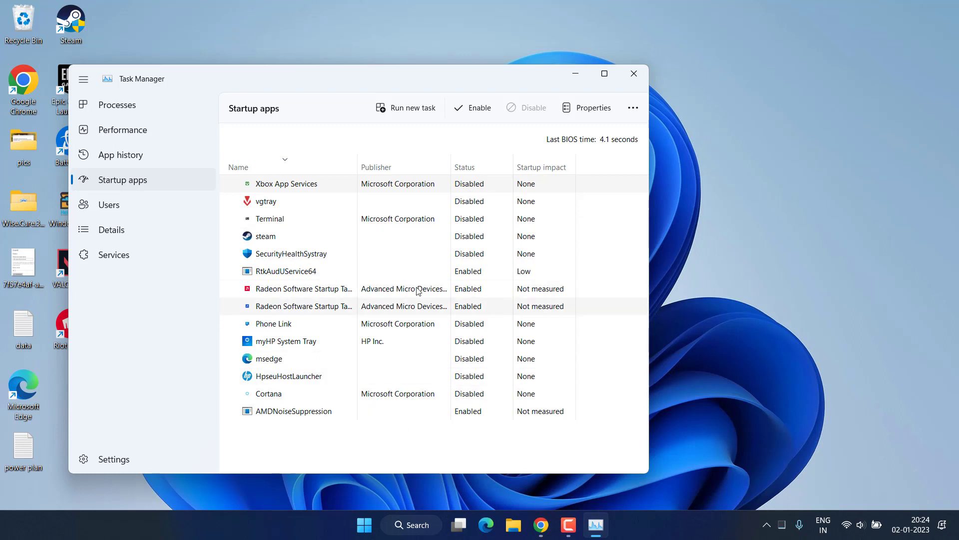
right_click(463, 275)
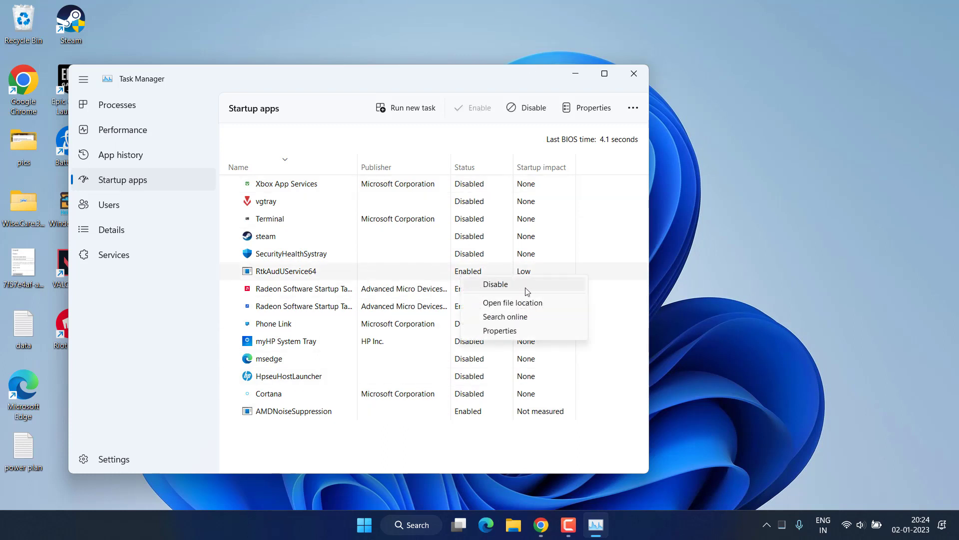
click(634, 74)
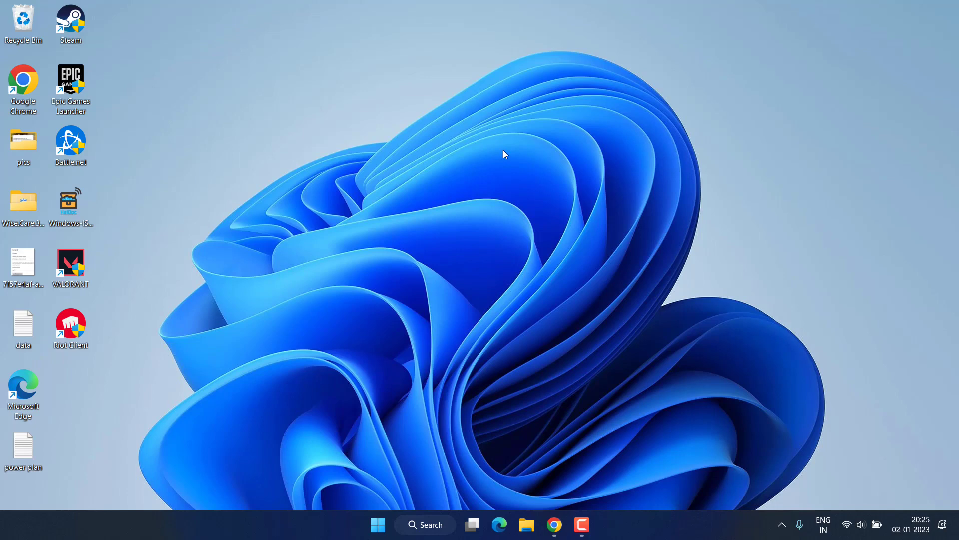
Go to System > Display in Settings and scroll down to Related settings.
key(super+i)
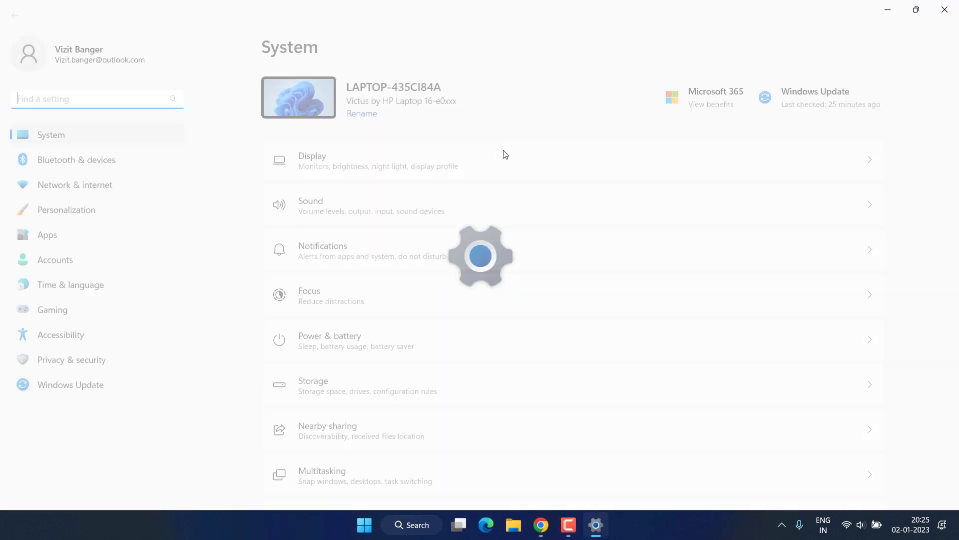
click(368, 167)
scroll(408, 228, down, 1)
scroll(409, 234, down, 4)
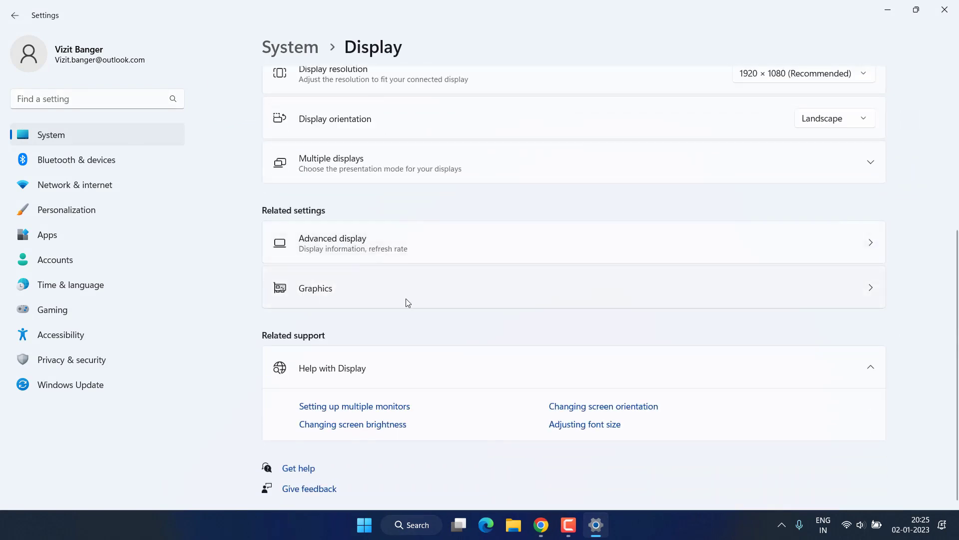
On the Graphics page, confirm VALORANT's preference is High performance without changing it.
click(449, 286)
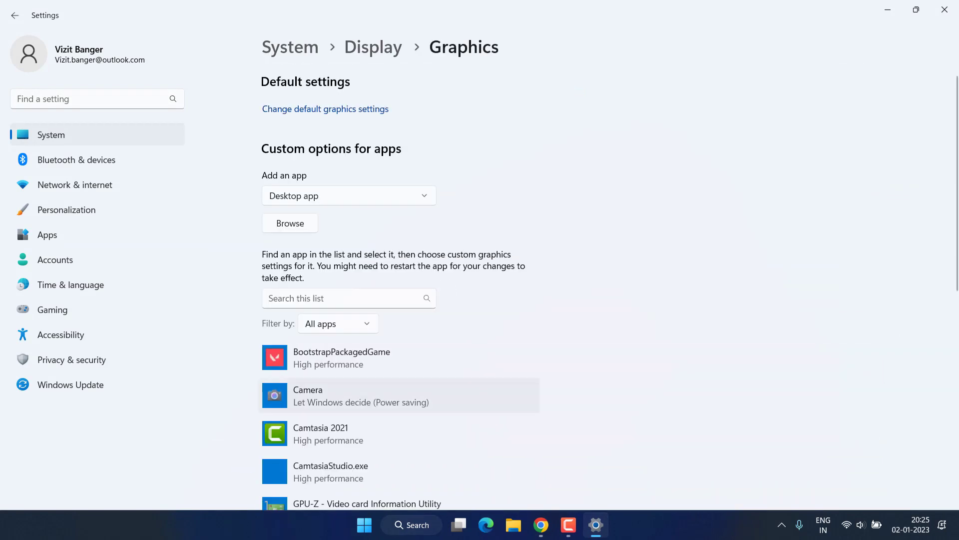
scroll(471, 61, down, 5)
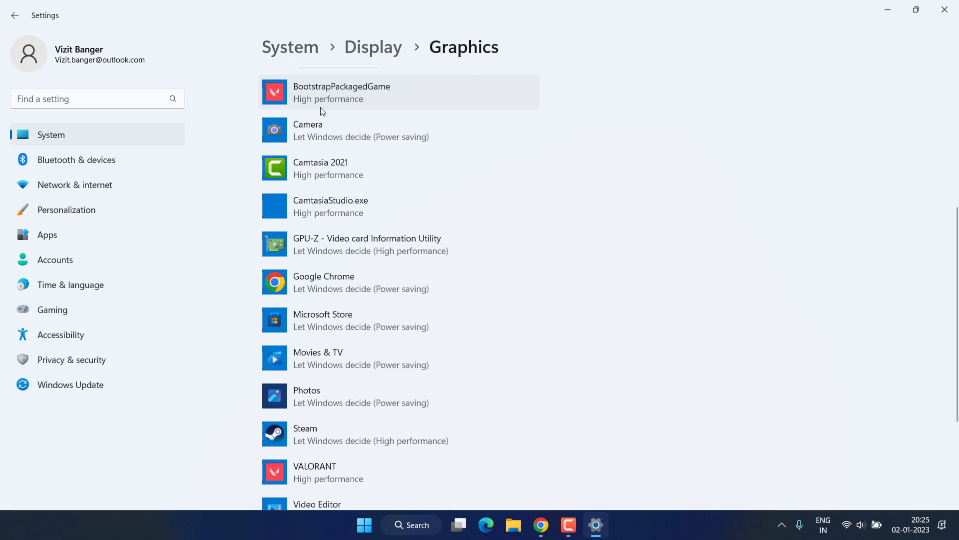
click(332, 473)
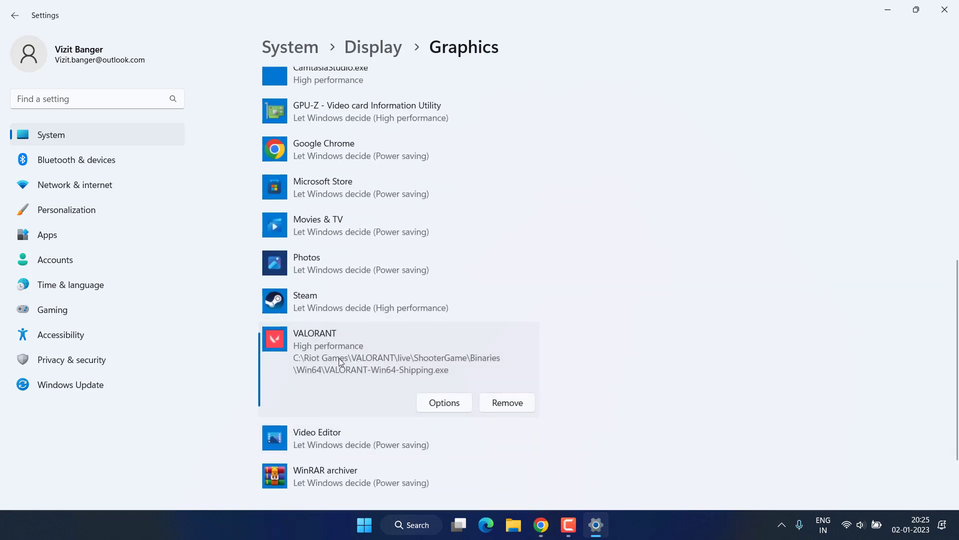
click(437, 402)
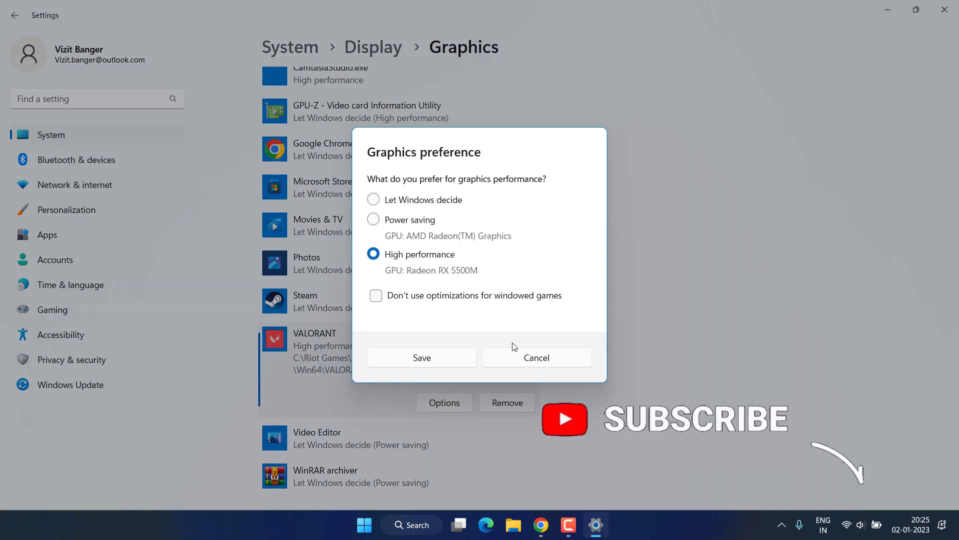
click(538, 361)
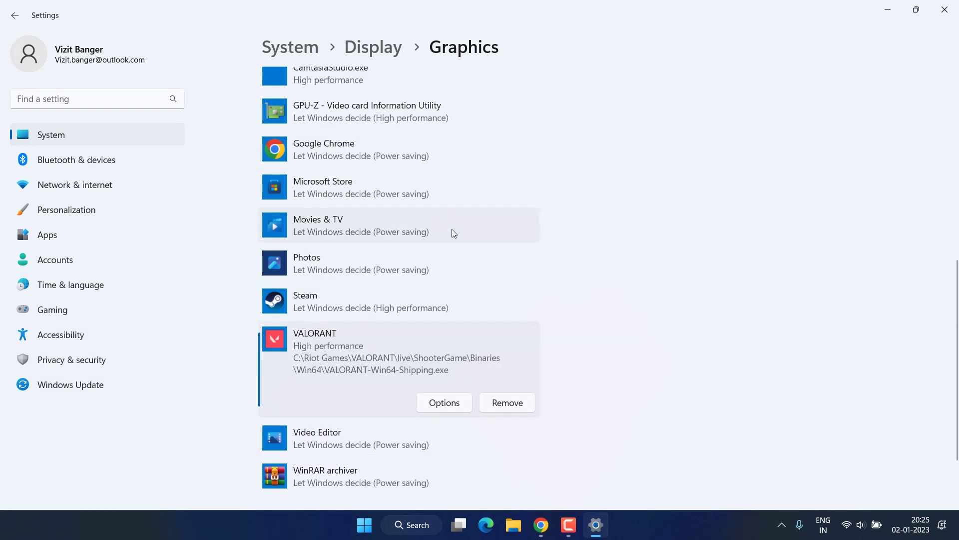
scroll(373, 367, up, 10)
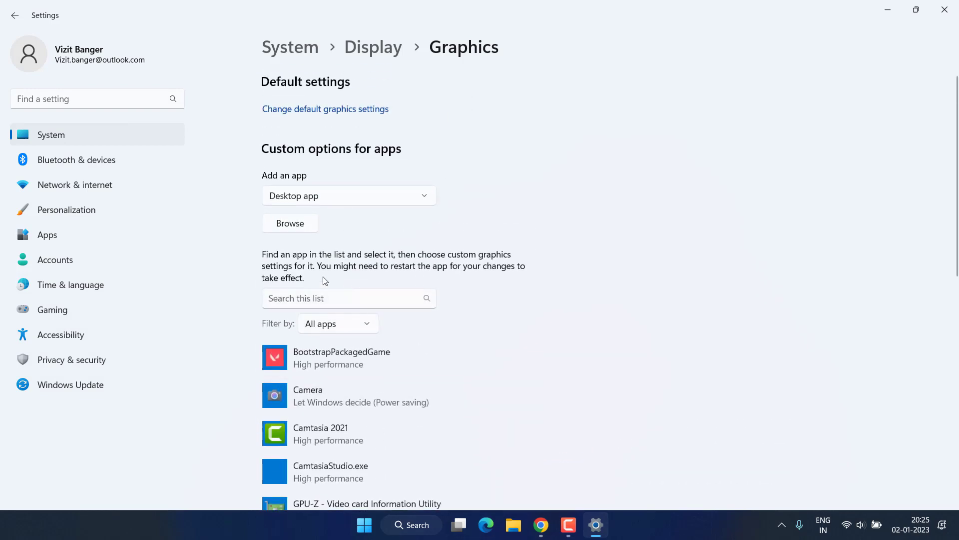
Add the VALORANT app from C:\Riot Games\VALORANT\live to the graphics app list.
click(293, 226)
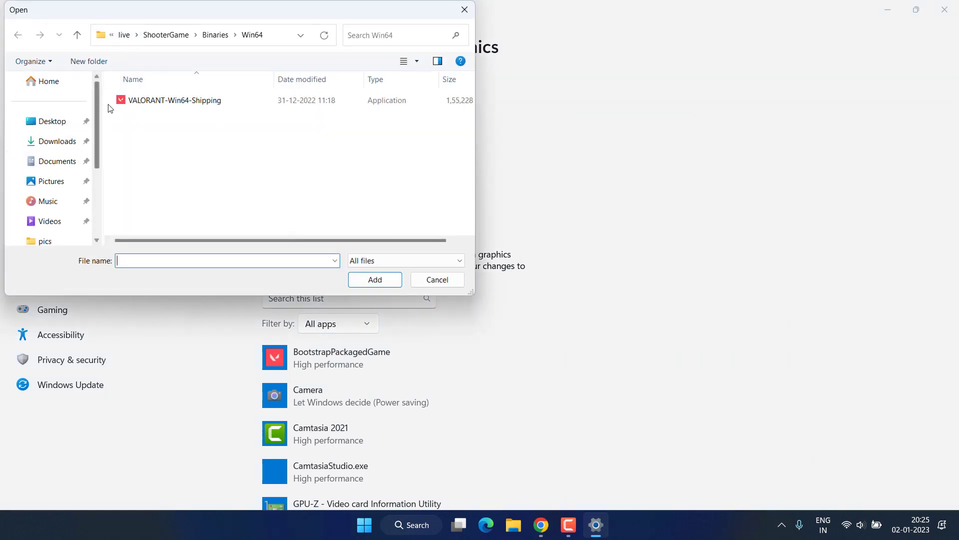
click(110, 35)
click(137, 76)
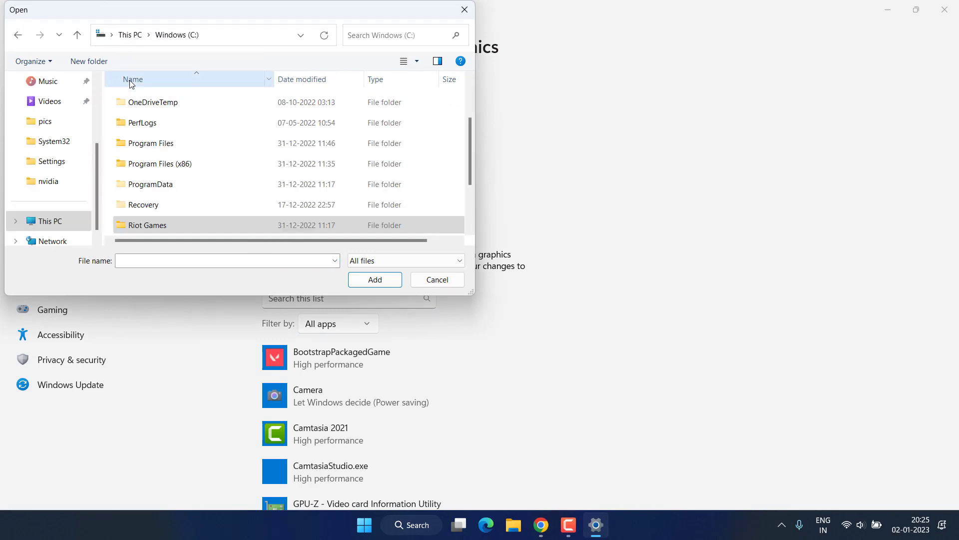
scroll(168, 205, down, 1)
double_click(133, 163)
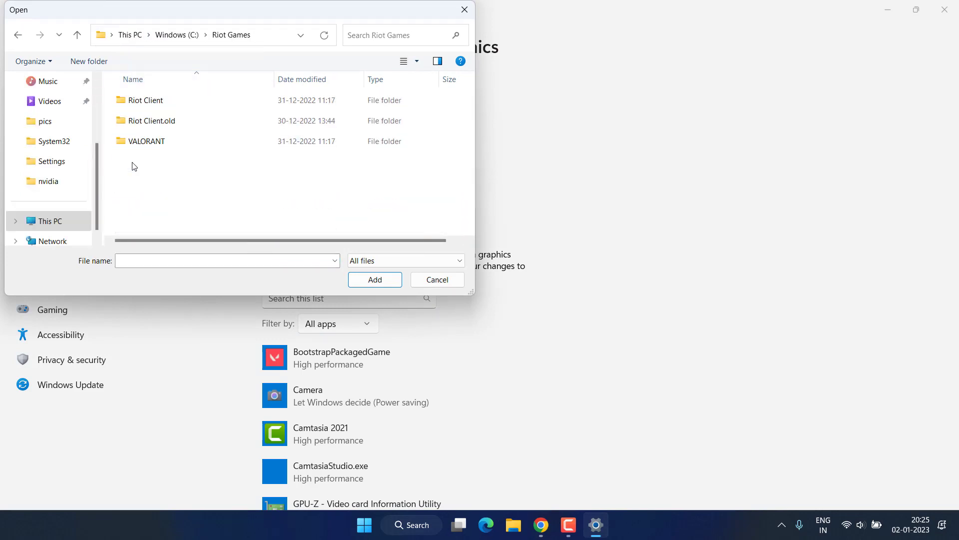
double_click(149, 142)
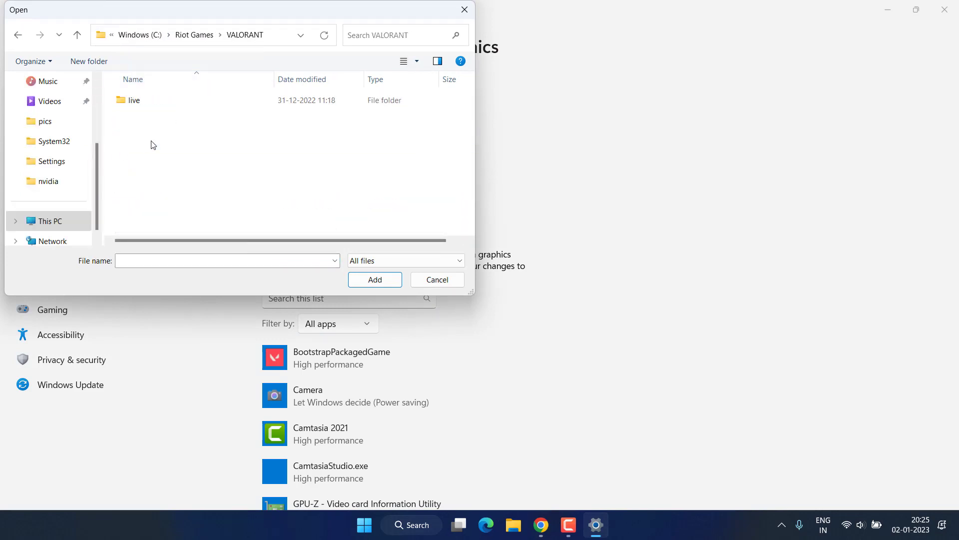
double_click(134, 102)
click(191, 144)
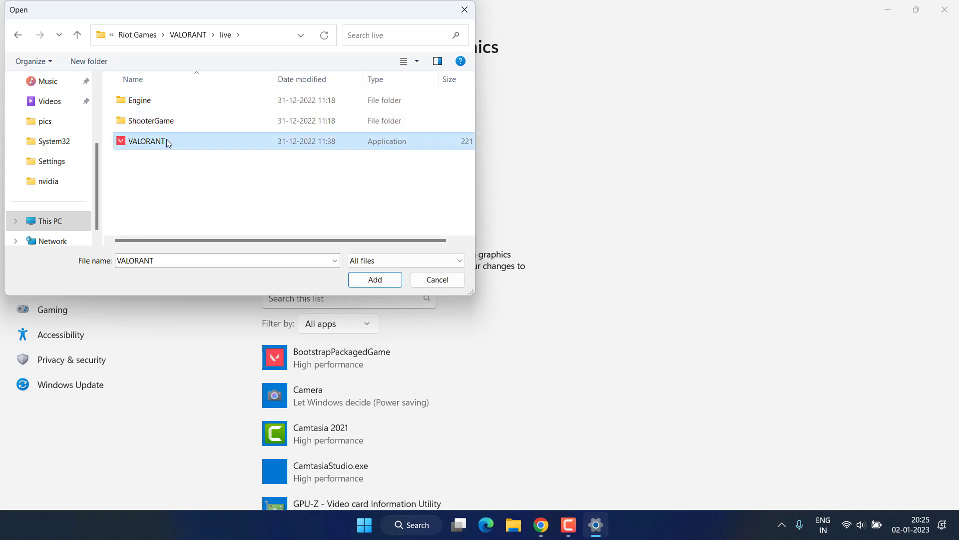
click(375, 279)
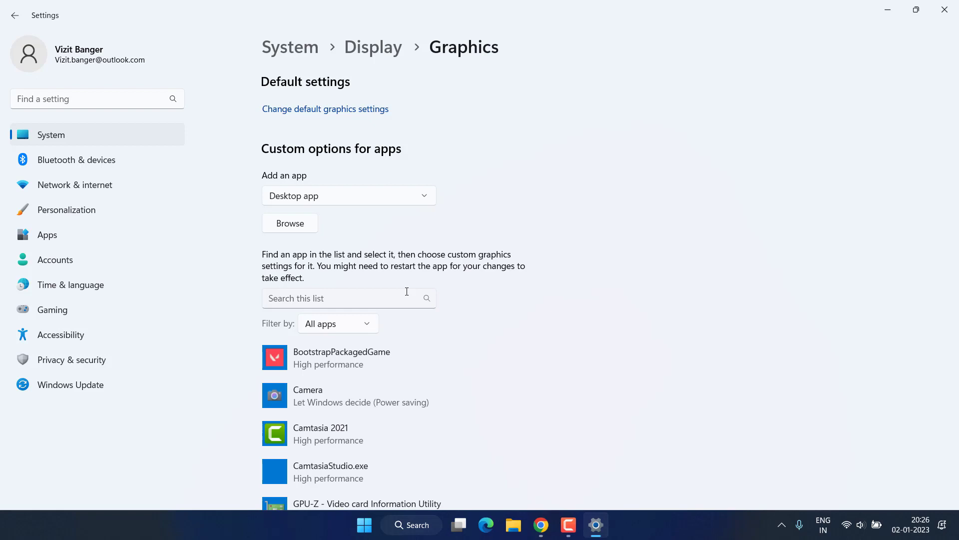
Give BootstrapPackagedGame the High performance graphics preference, then close Settings.
click(359, 355)
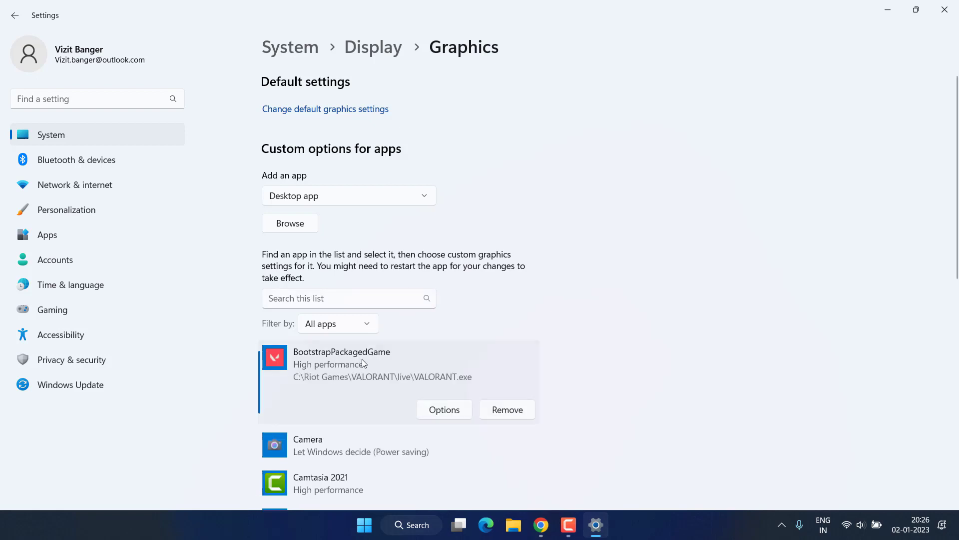
click(438, 409)
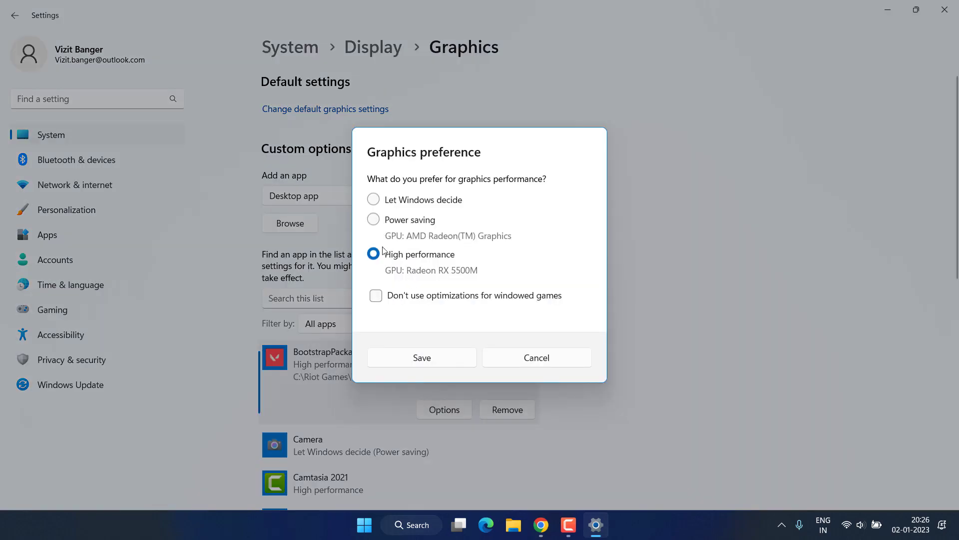
click(544, 360)
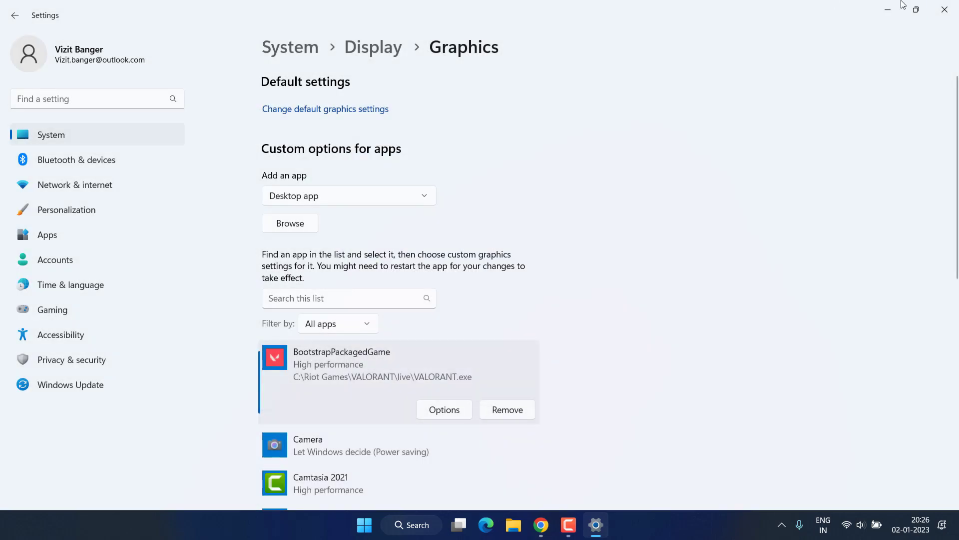
click(950, 10)
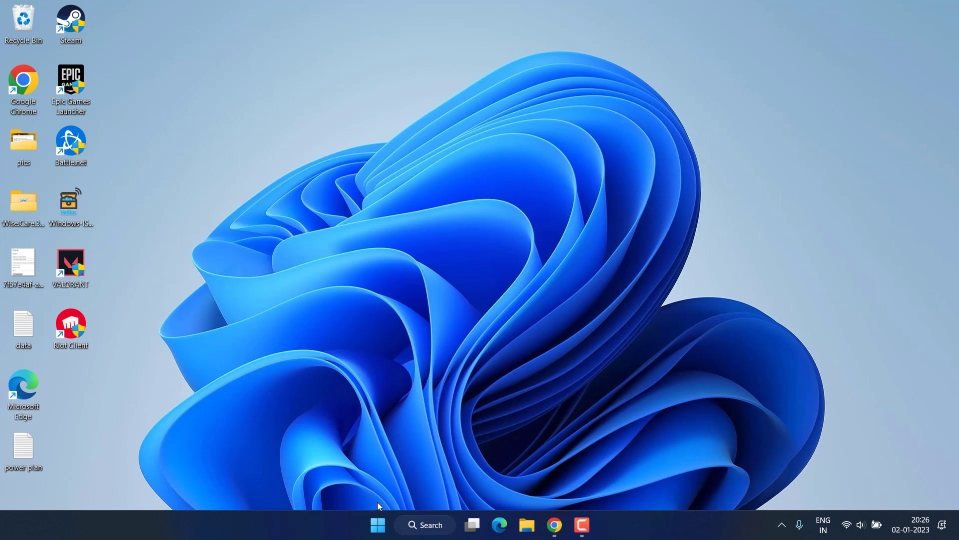
Launch the Services console by running services.msc.
right_click(381, 525)
click(373, 454)
text(se)
key(Down)
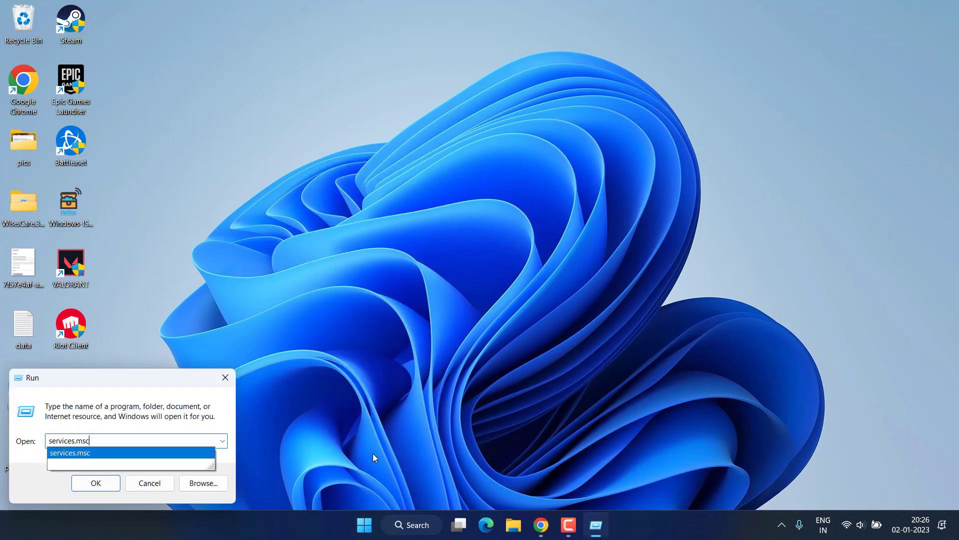
key(Return)
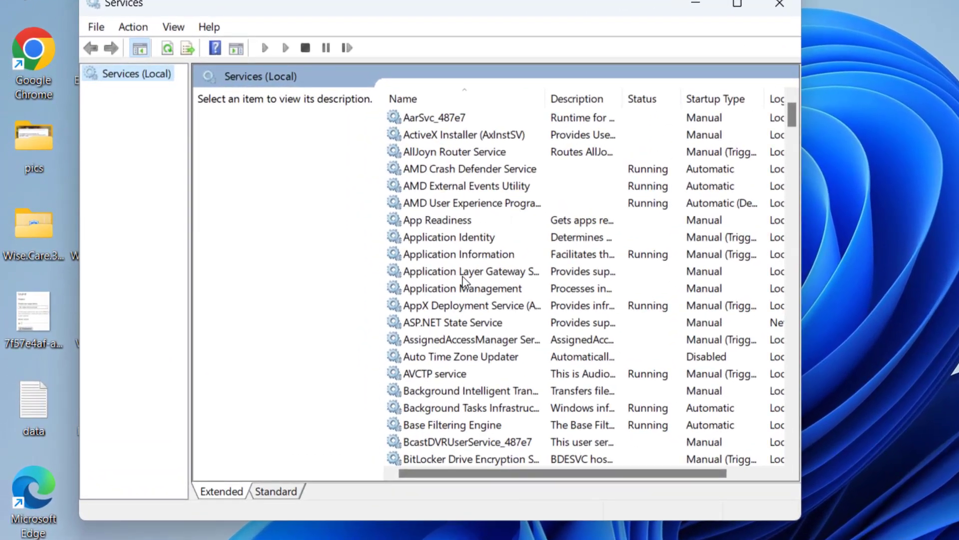
Set the vgc service to Automatic startup, start it, and confirm.
click(451, 256)
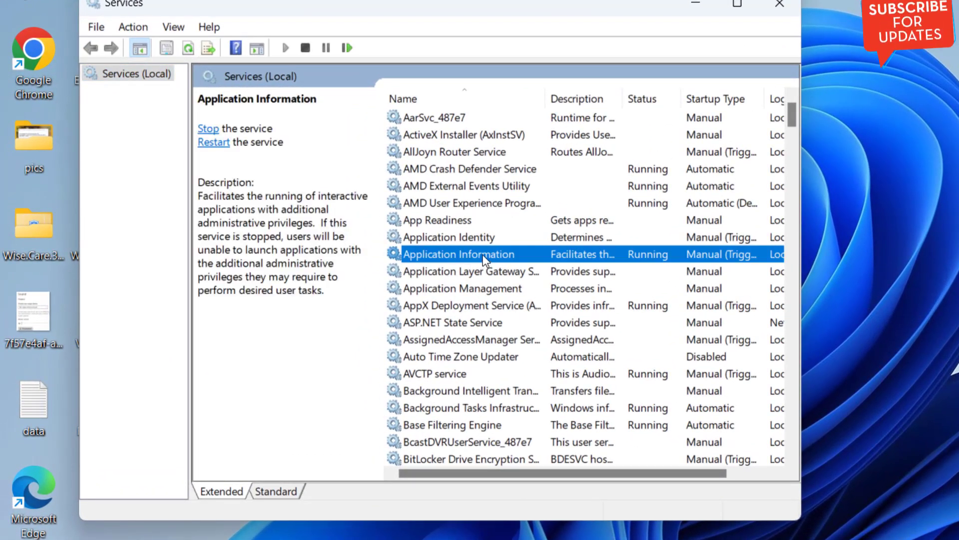
key(v)
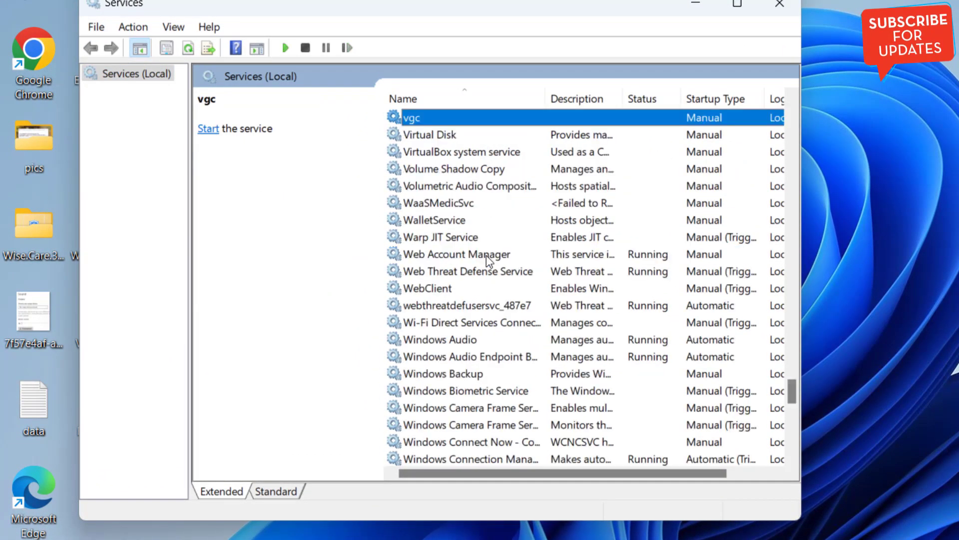
double_click(431, 120)
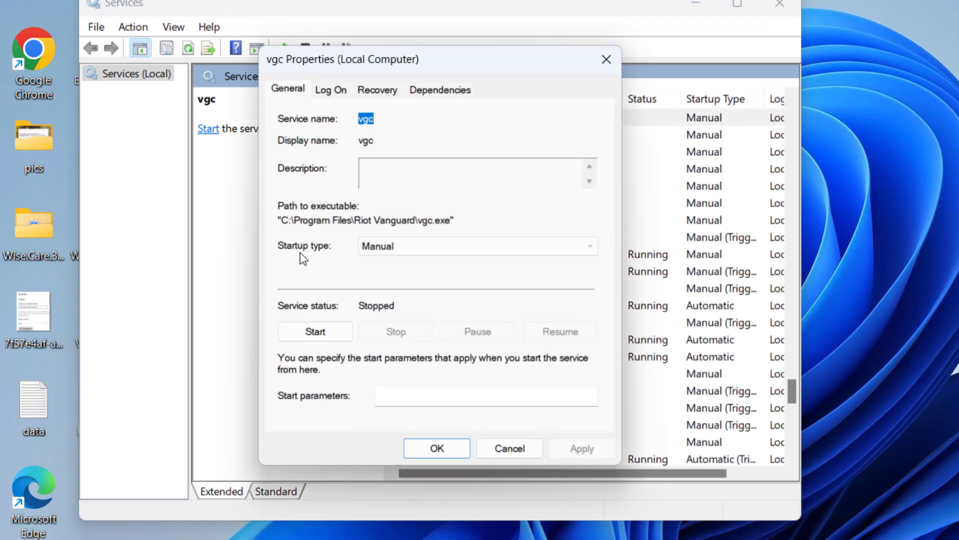
click(375, 251)
click(386, 278)
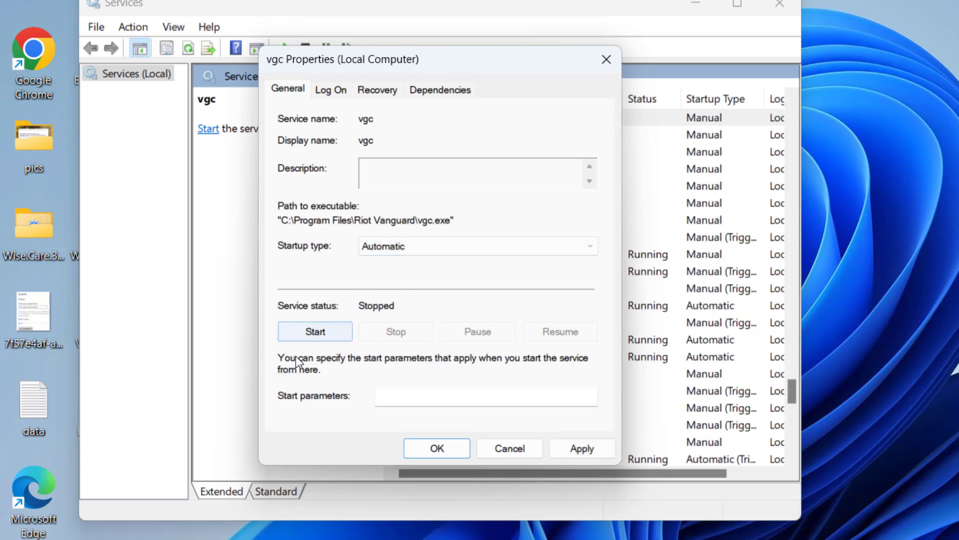
click(309, 341)
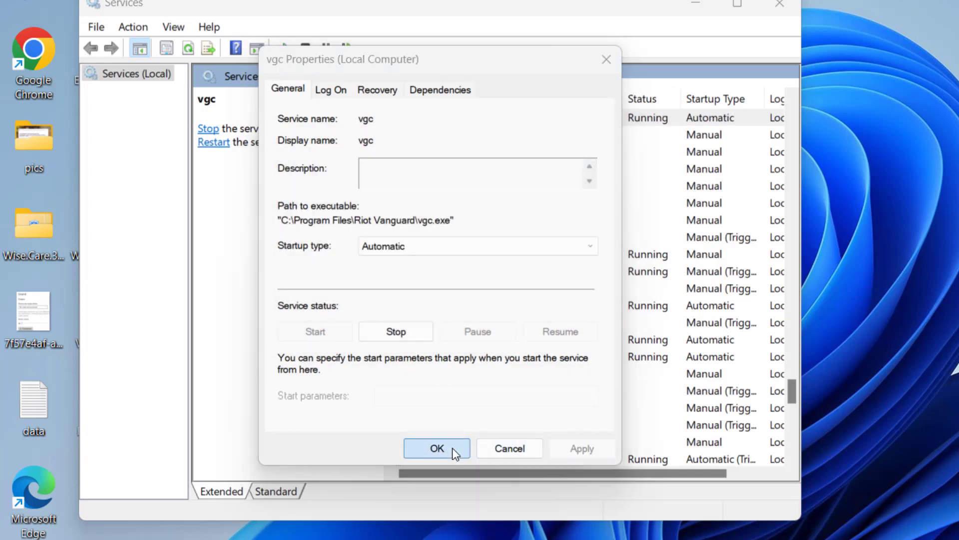
click(452, 448)
Set Virtual Disk to Automatic startup and start it, then minimize Services.
click(452, 136)
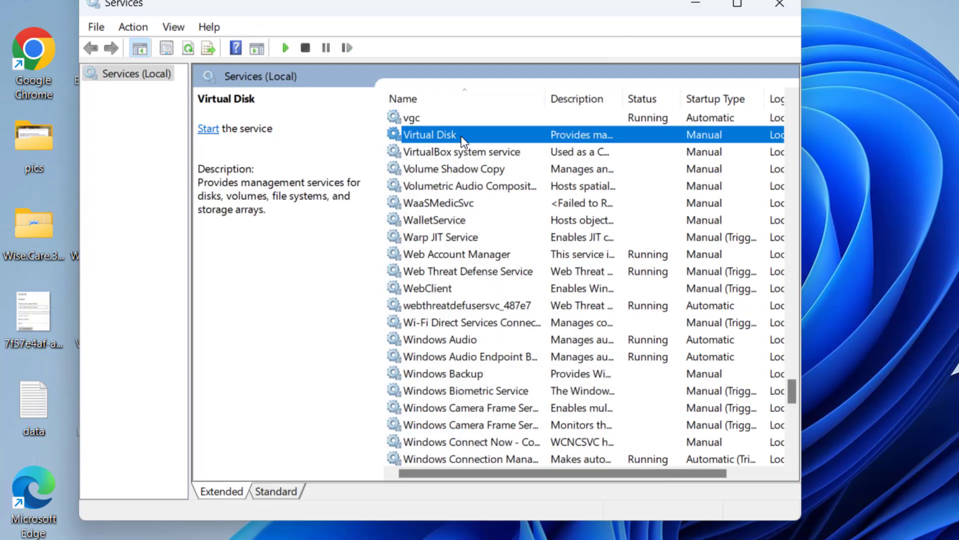
double_click(431, 142)
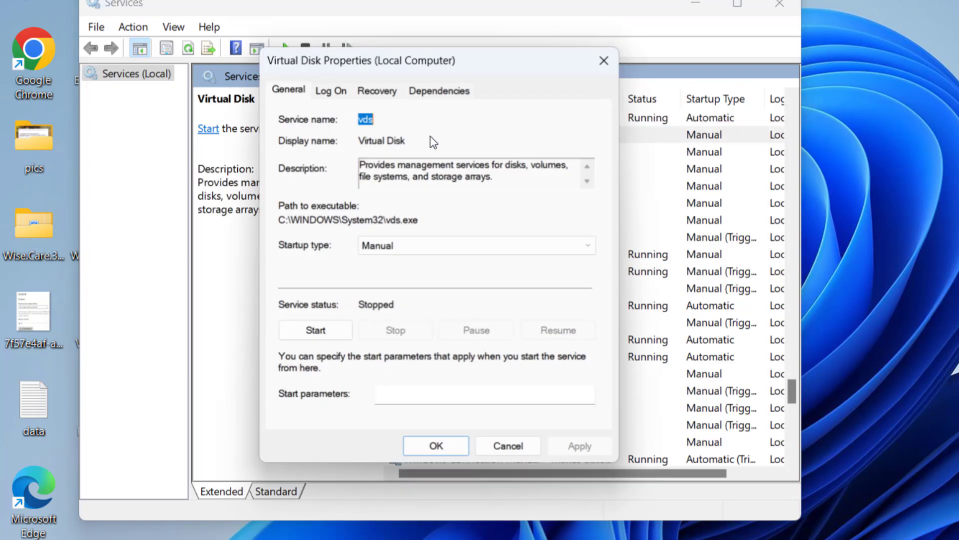
click(403, 248)
click(397, 273)
click(317, 331)
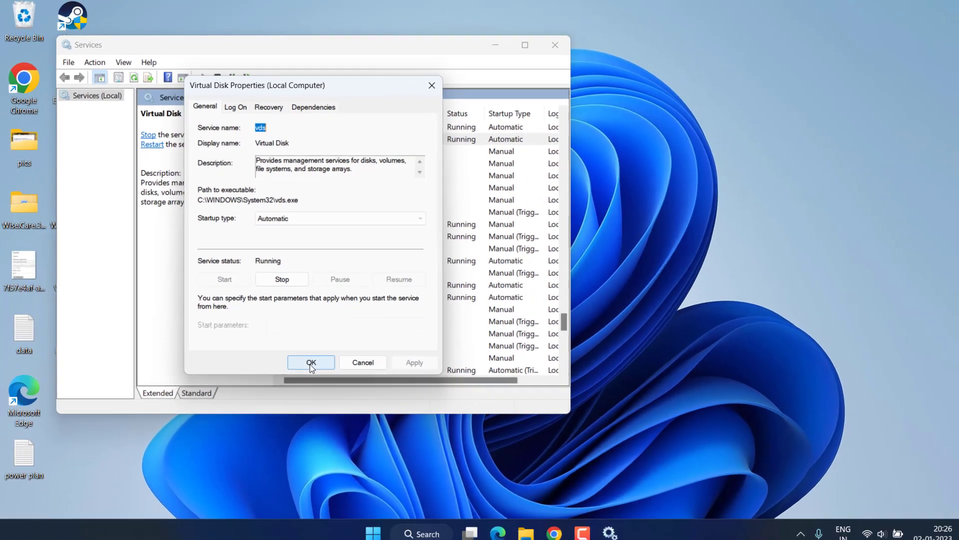
click(437, 447)
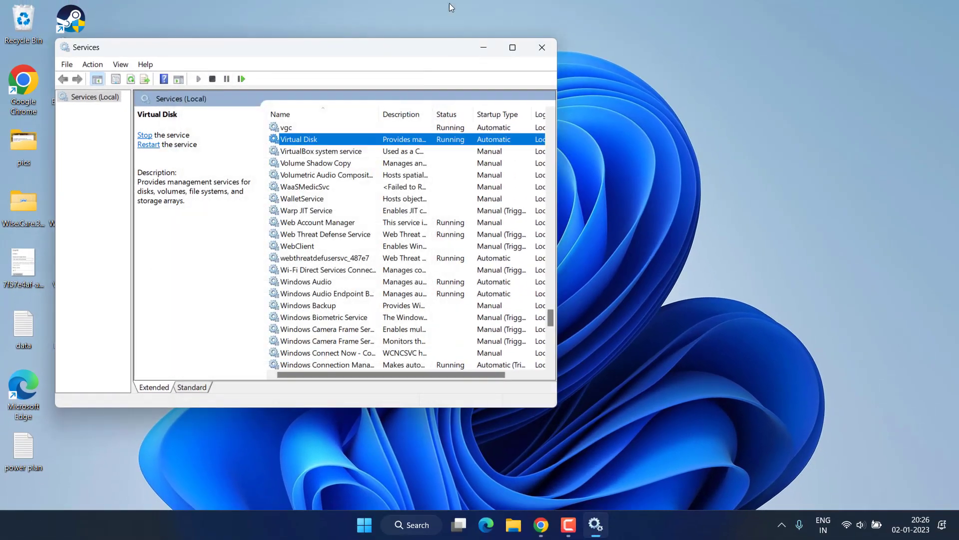
click(484, 47)
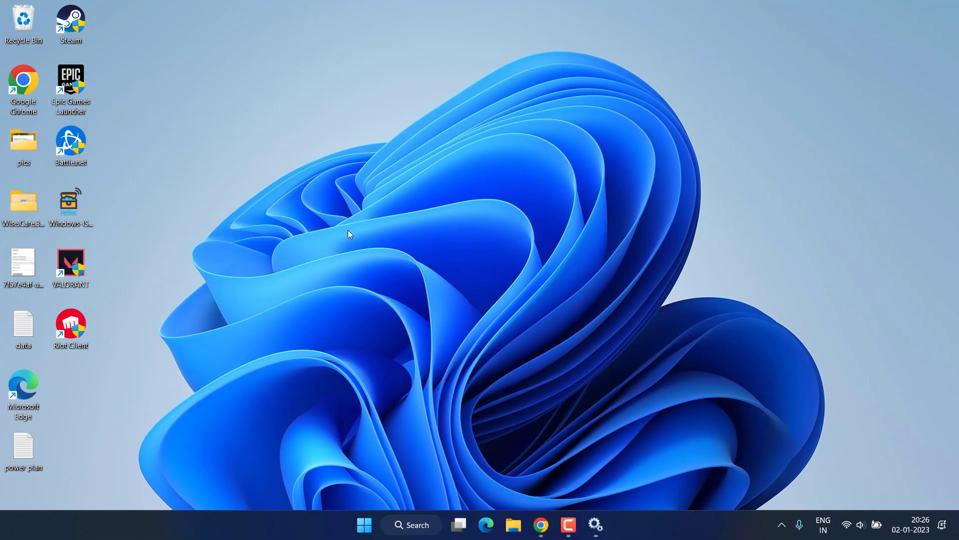
Download the DirectX End-User Runtime installer as dxwebsetup.exe to the Desktop, launch it, then close the wizard.
click(541, 525)
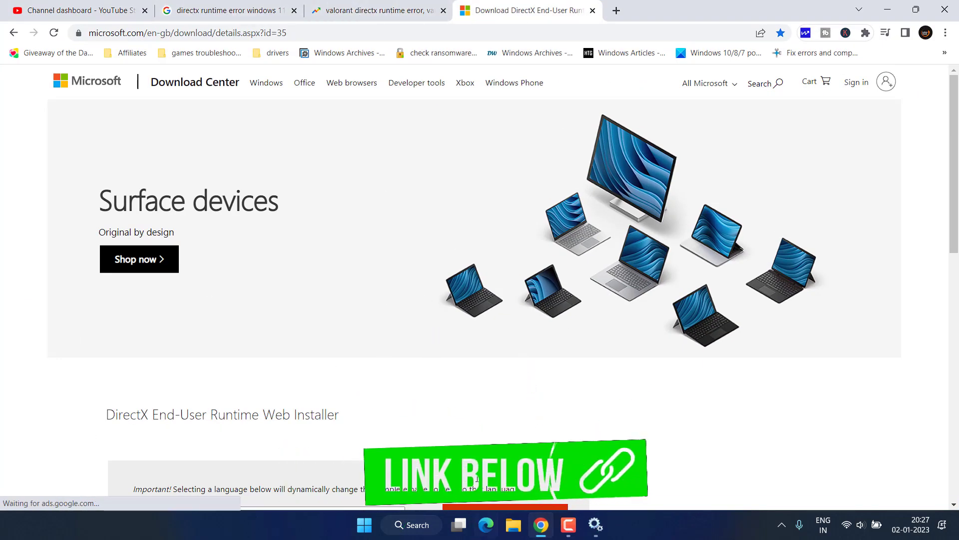
scroll(393, 290, down, 4)
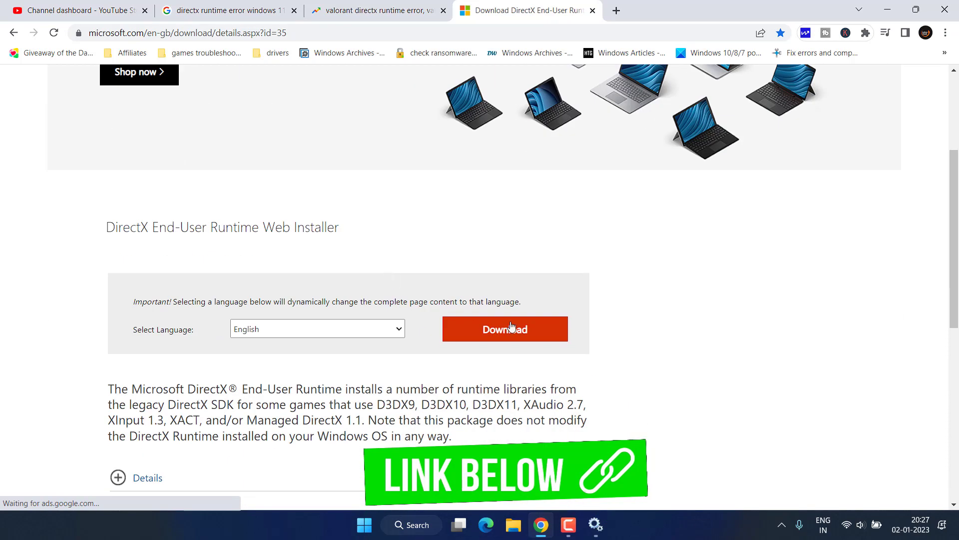
click(503, 329)
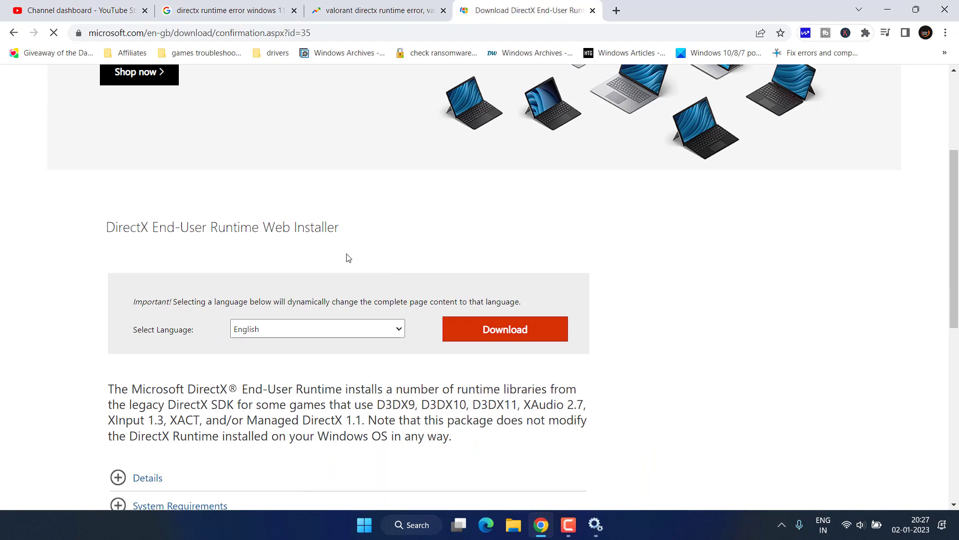
scroll(212, 217, down, 1)
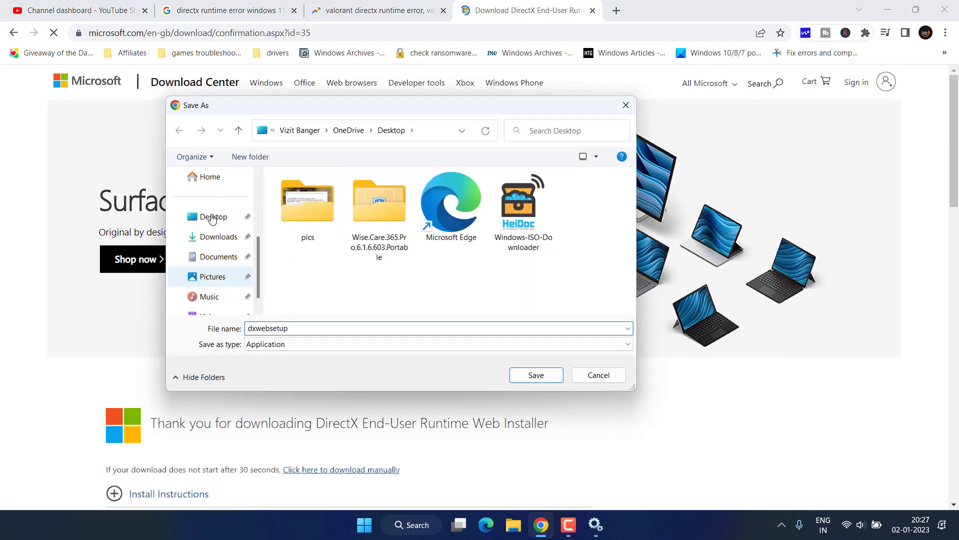
click(556, 380)
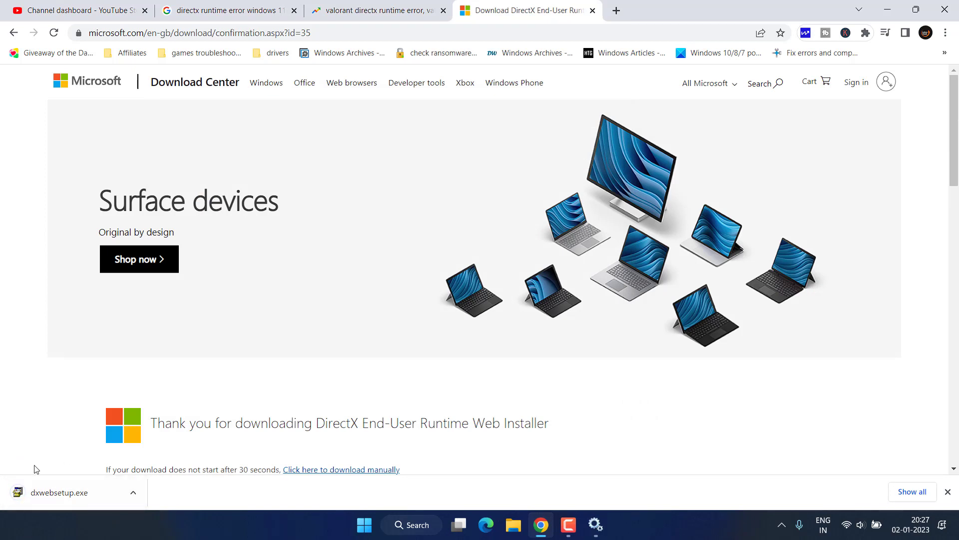
click(68, 506)
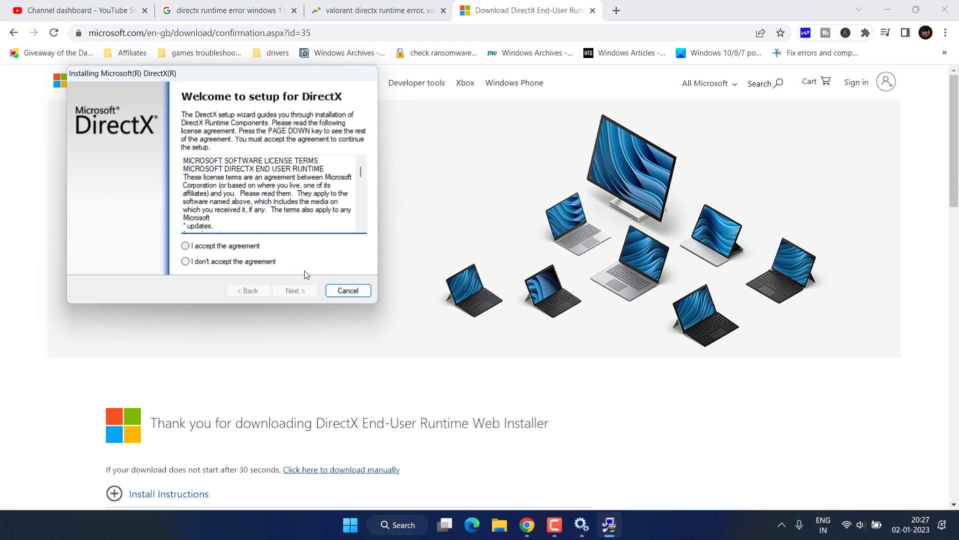
click(348, 290)
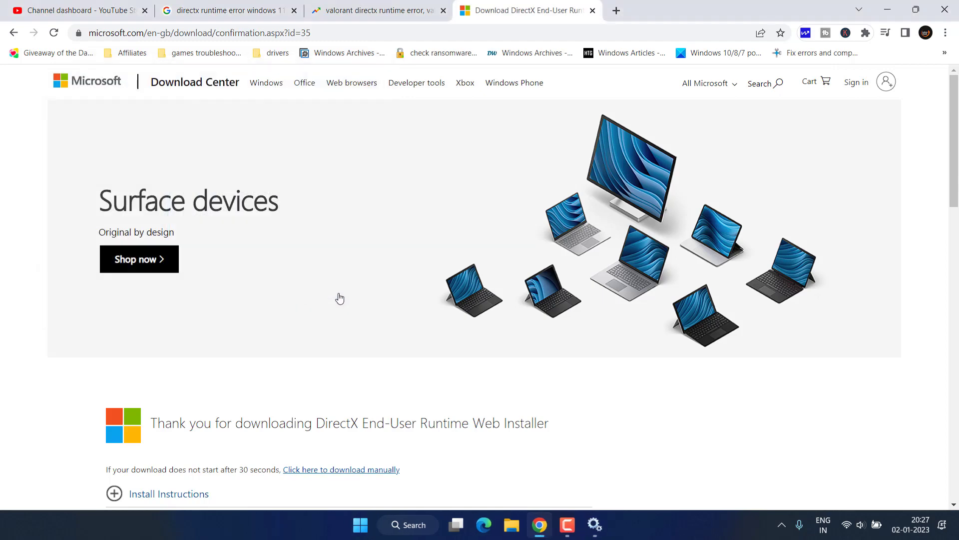
In the VALORANT shortcut's Compatibility properties, enable Run as administrator and Disable fullscreen optimizations.
click(890, 9)
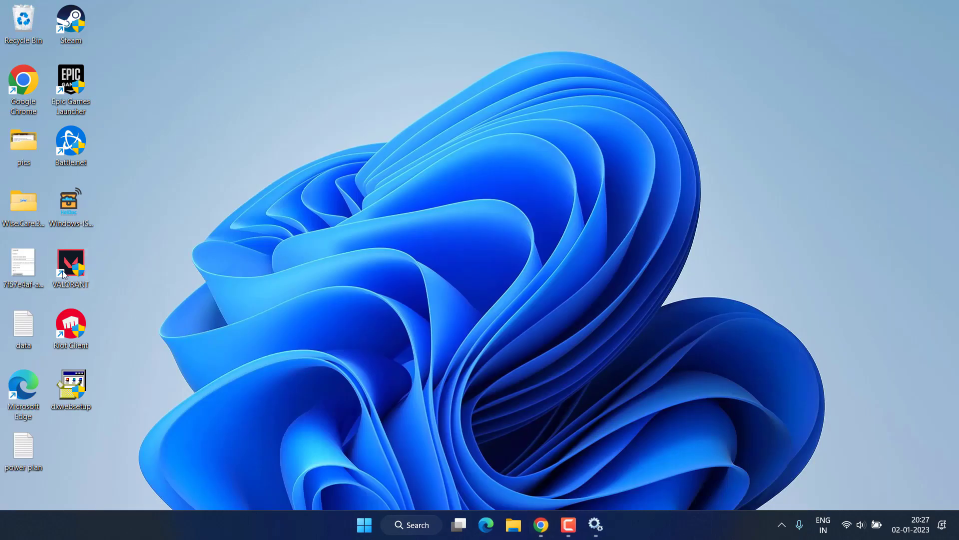
right_click(79, 266)
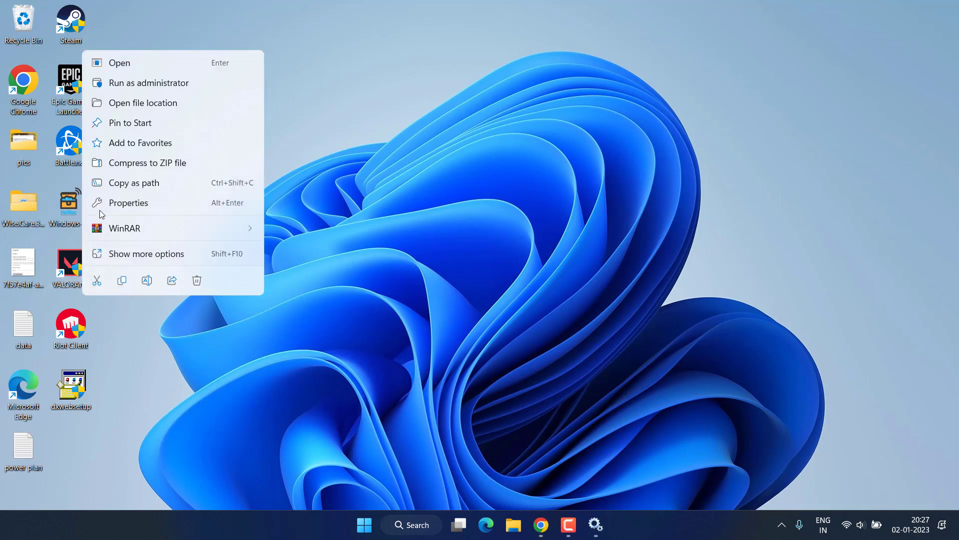
click(133, 207)
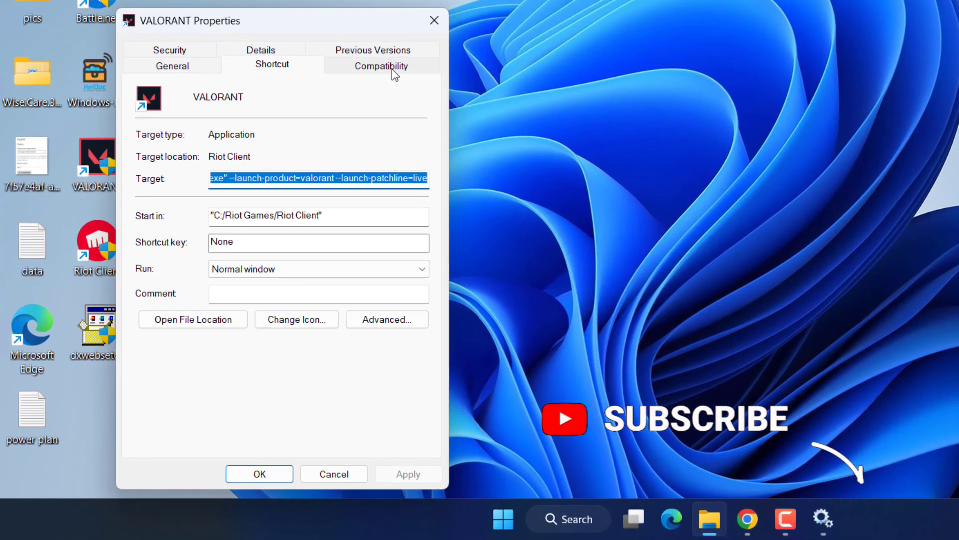
click(392, 71)
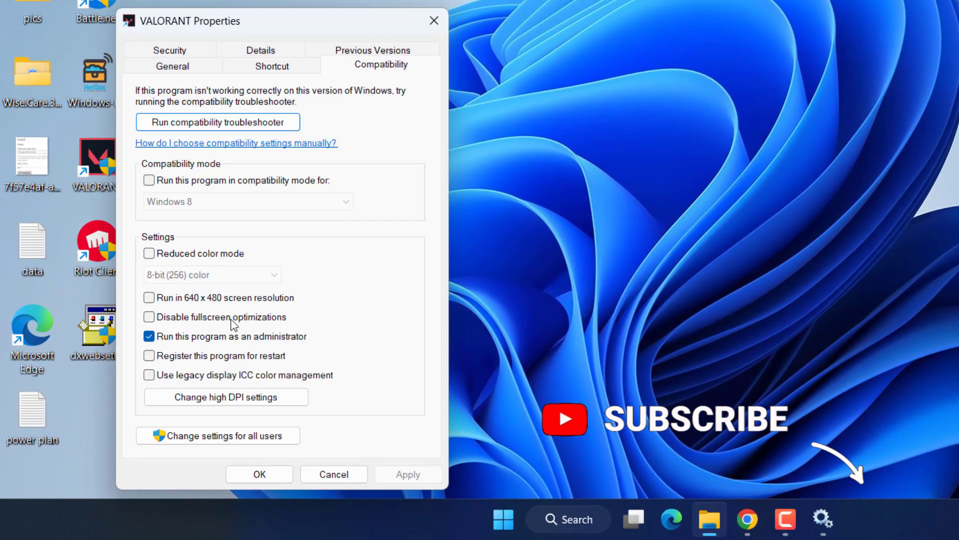
click(210, 336)
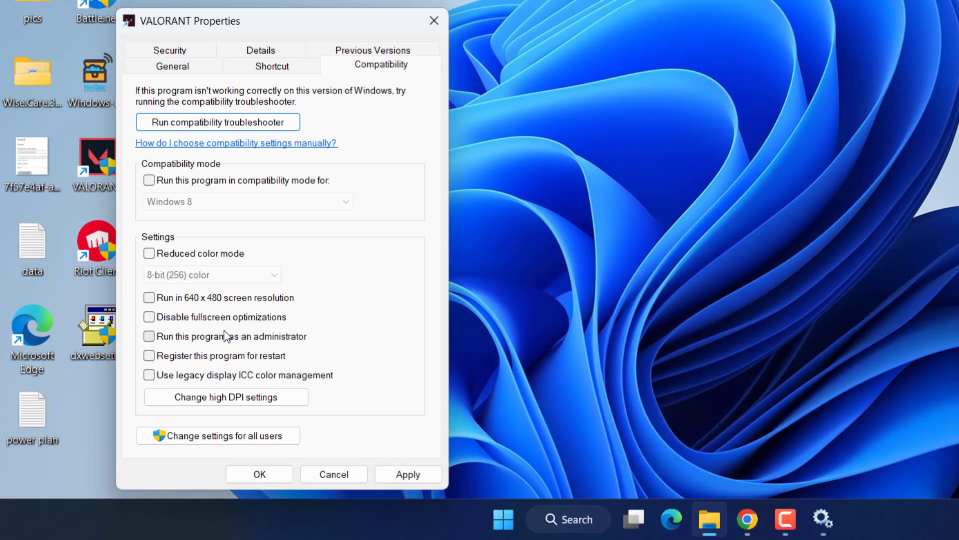
click(148, 336)
click(149, 318)
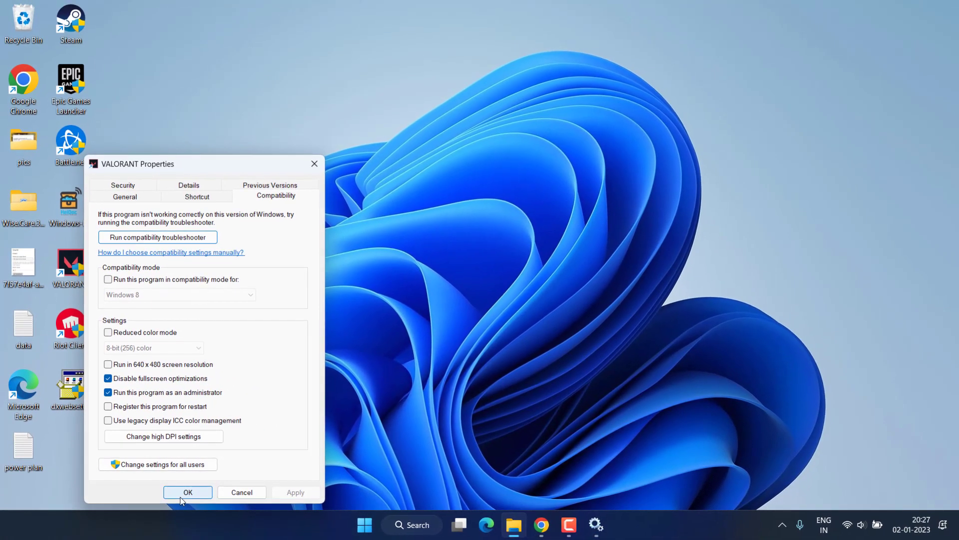
click(260, 473)
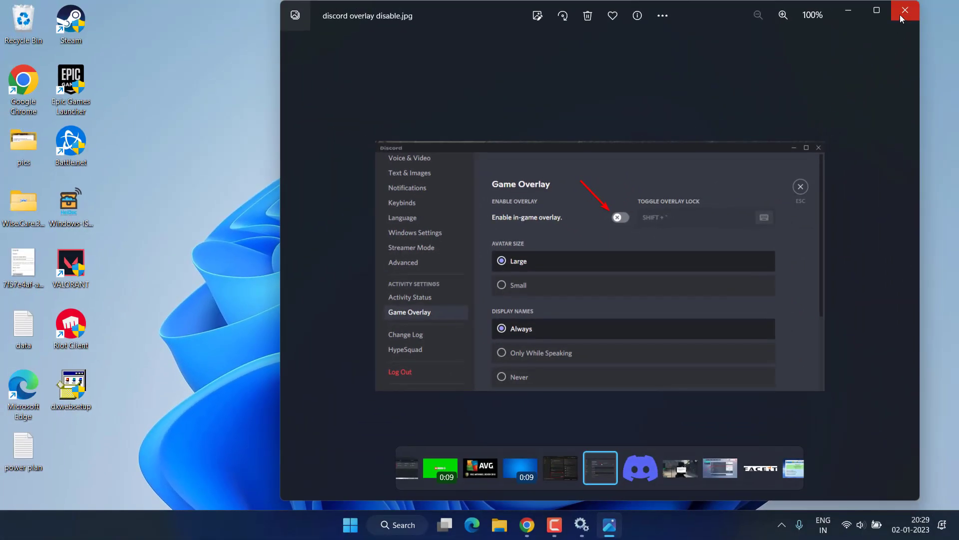
click(900, 14)
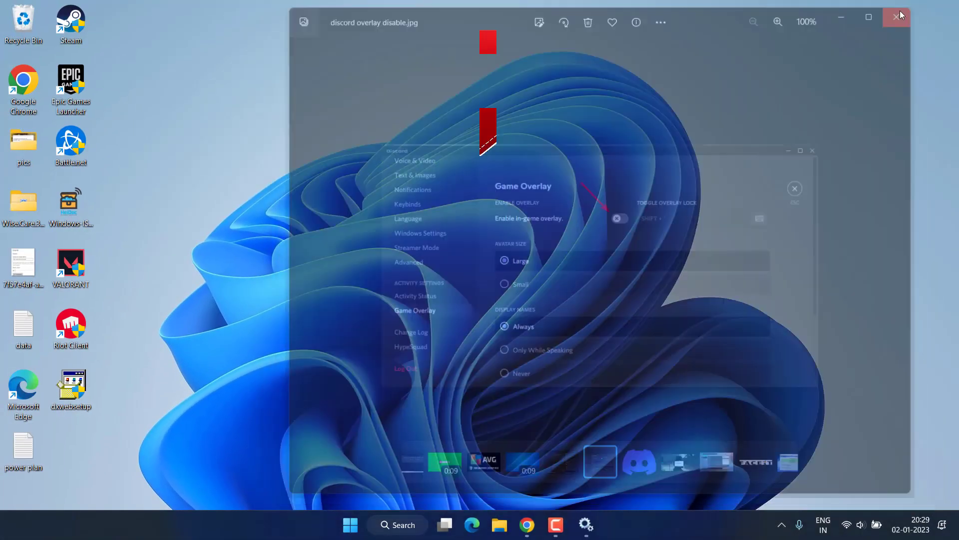